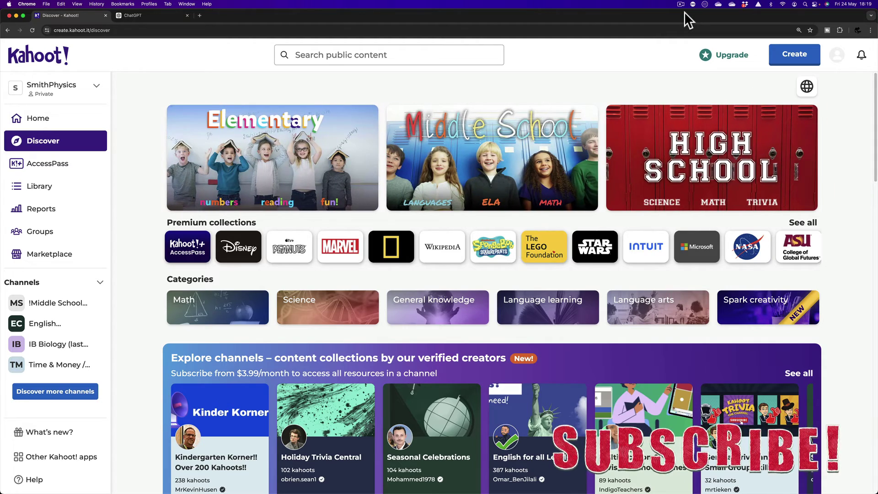
# Bring up the Kahoot-Quiz-Spreadsheet-Template in Excel and clear the cell selection
pyautogui.moveTo(521, 486)
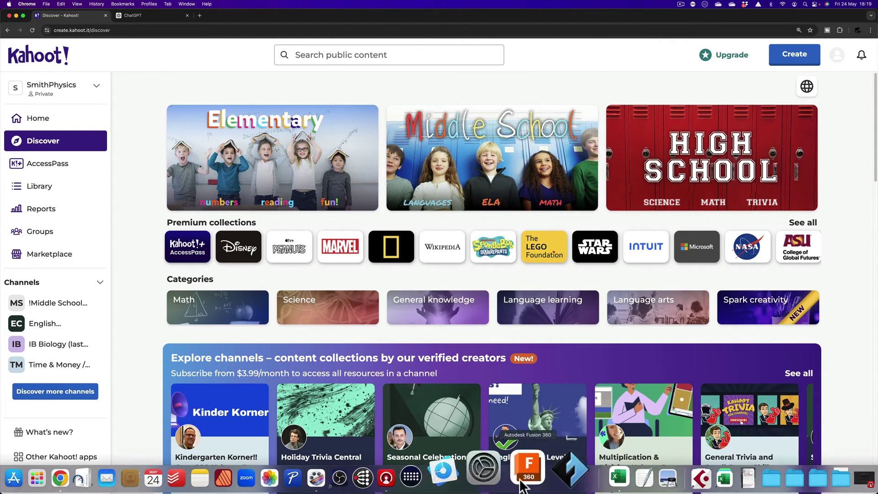
pyautogui.click(579, 473)
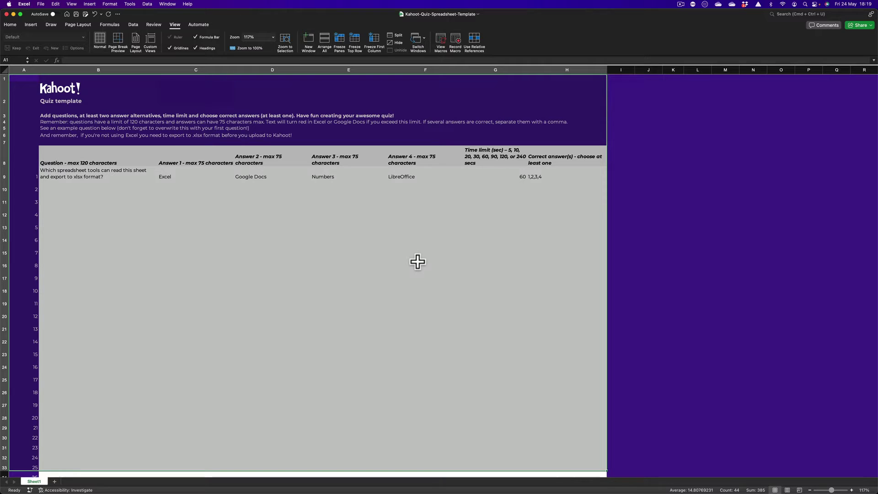
pyautogui.click(728, 389)
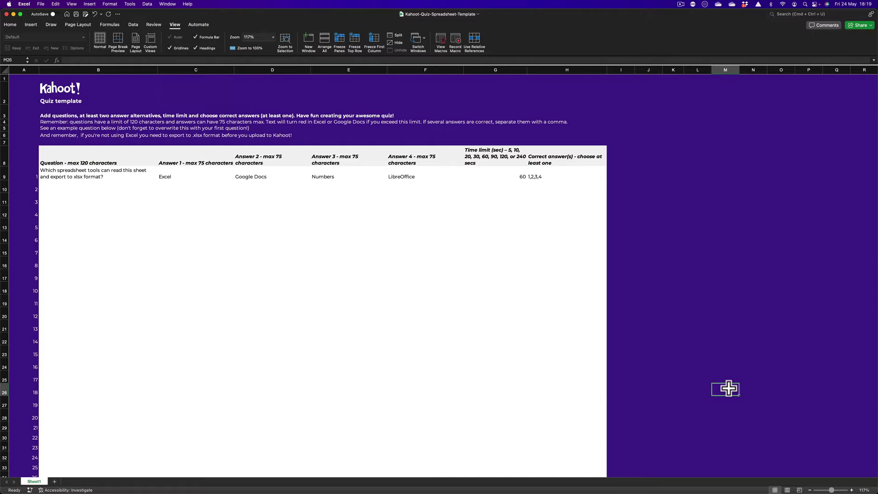
# Paste the prepared prompt asking ChatGPT for a 20-question Star Wars episode 4 quiz as tab-delimited text
pyautogui.click(112, 480)
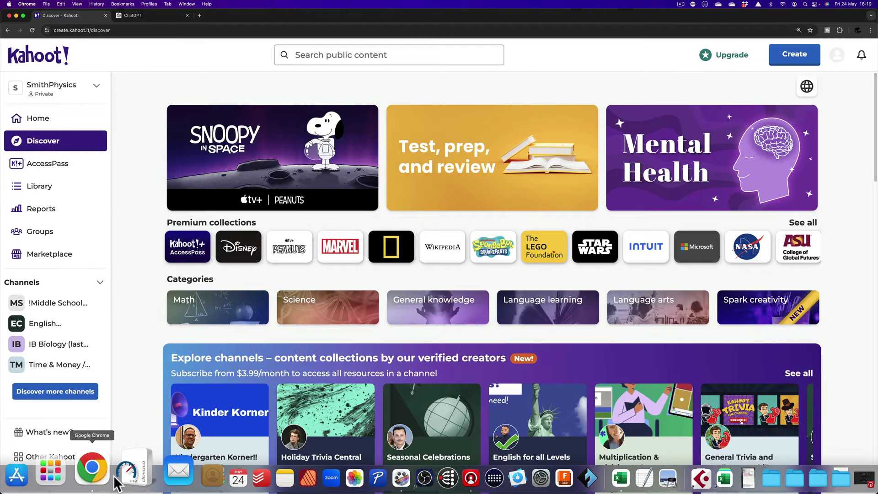
pyautogui.click(147, 15)
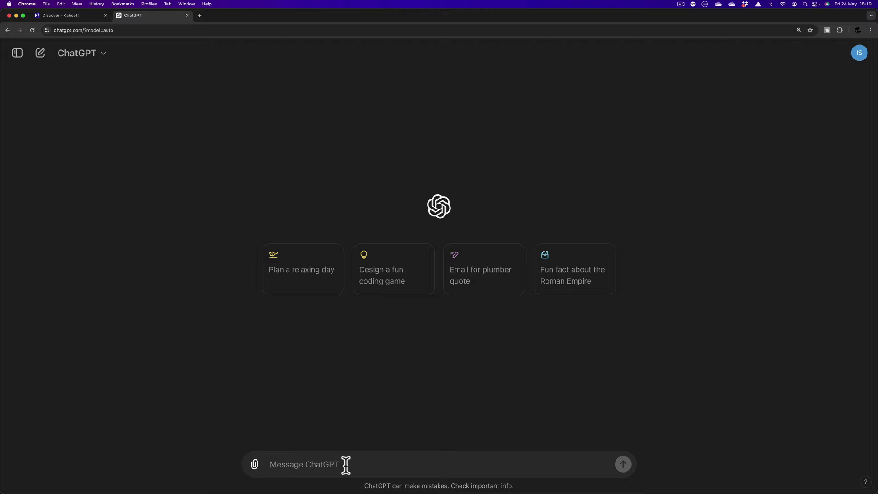
pyautogui.write("Could you create a 20 question quiz on Star Wars episode 4 with 4 possible answers and output it as delimited text, separated by tabs. The sixth column should contain the number 15. The seventh column should be the answer, from 1 to 4. Don't include question numbers and don't include headings.")
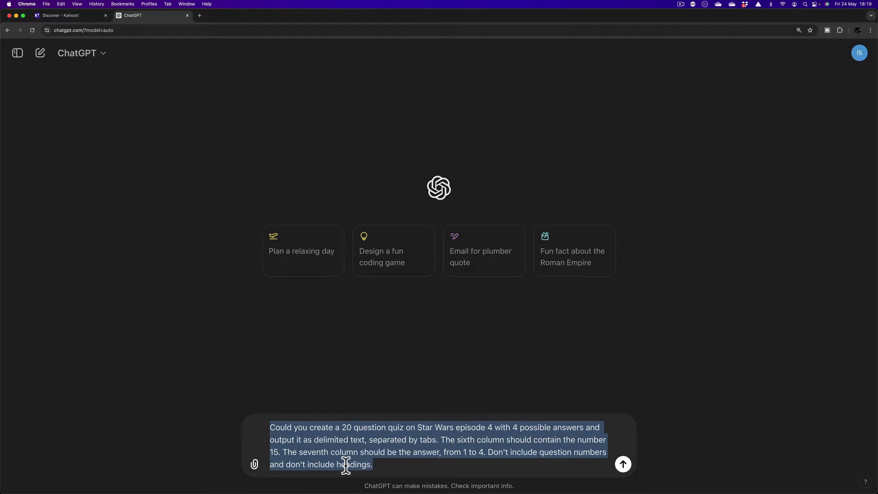
pyautogui.click(406, 469)
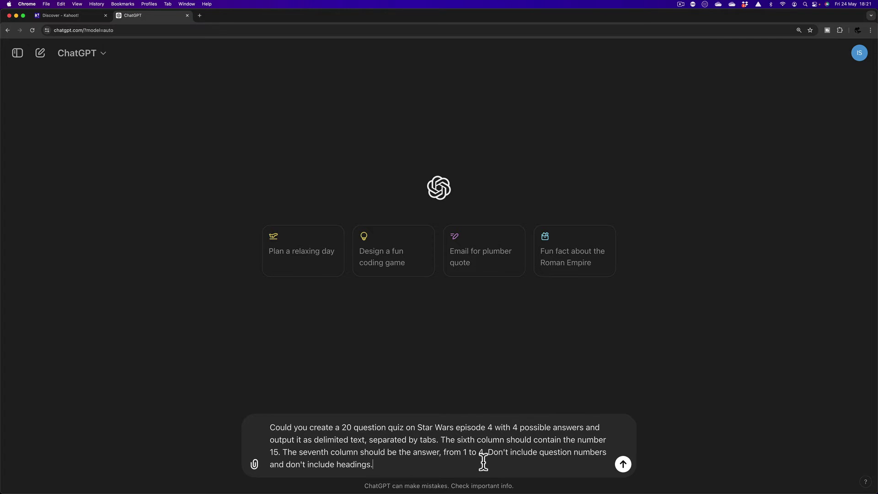
# Send the Star Wars quiz prompt and copy ChatGPT's 20-question tab-separated reply
pyautogui.press('Return')
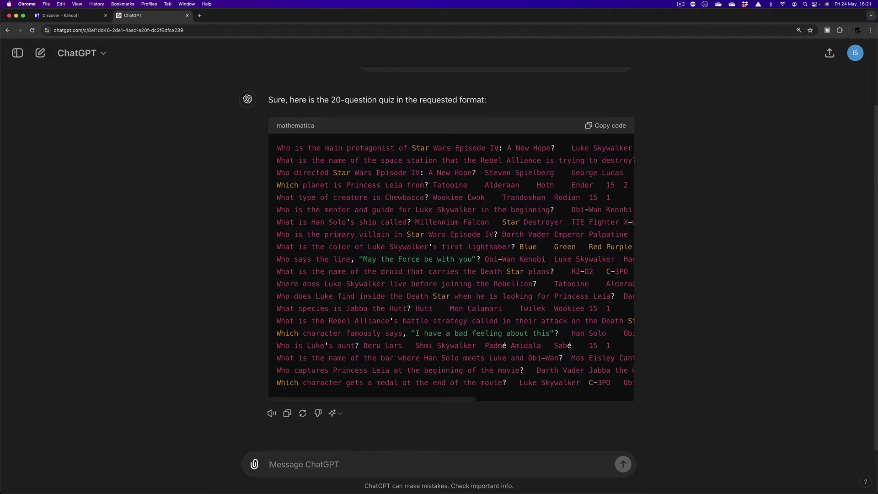
pyautogui.click(614, 128)
# Paste the copied quiz into the Excel template at cell B9 using Paste Special as Text
pyautogui.moveTo(552, 491)
pyautogui.click(603, 471)
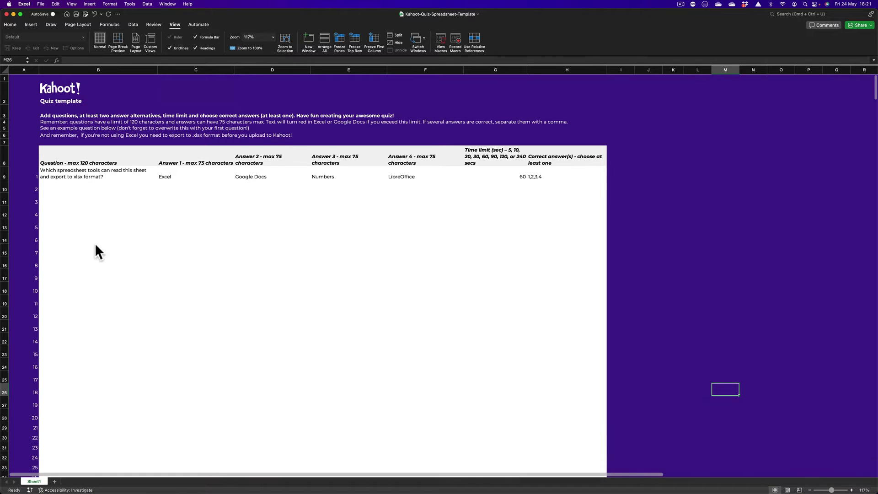
pyautogui.rightClick(74, 176)
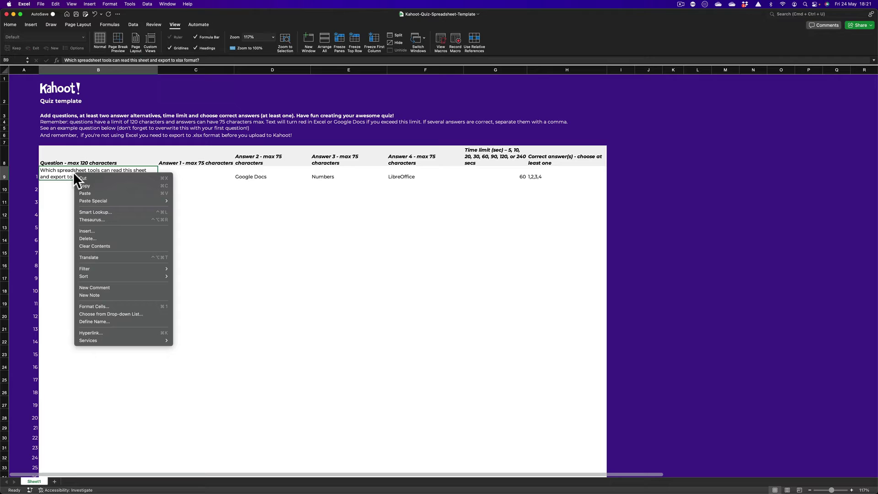
pyautogui.moveTo(106, 201)
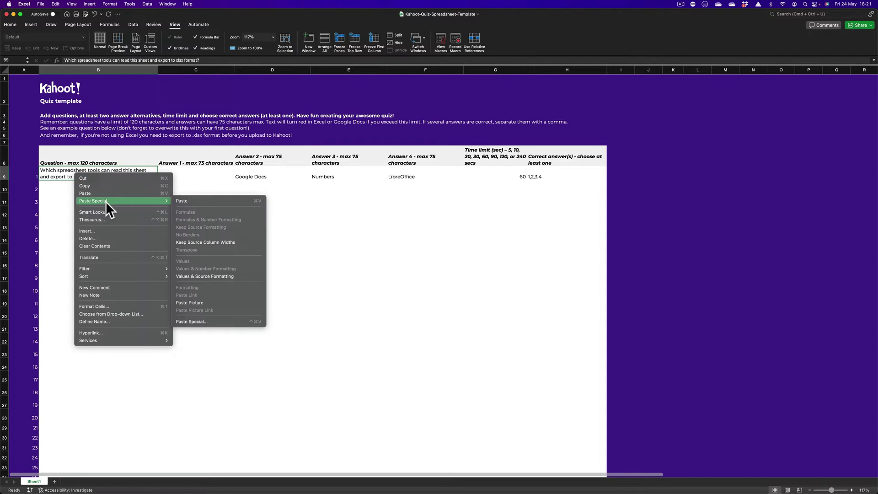
pyautogui.click(207, 321)
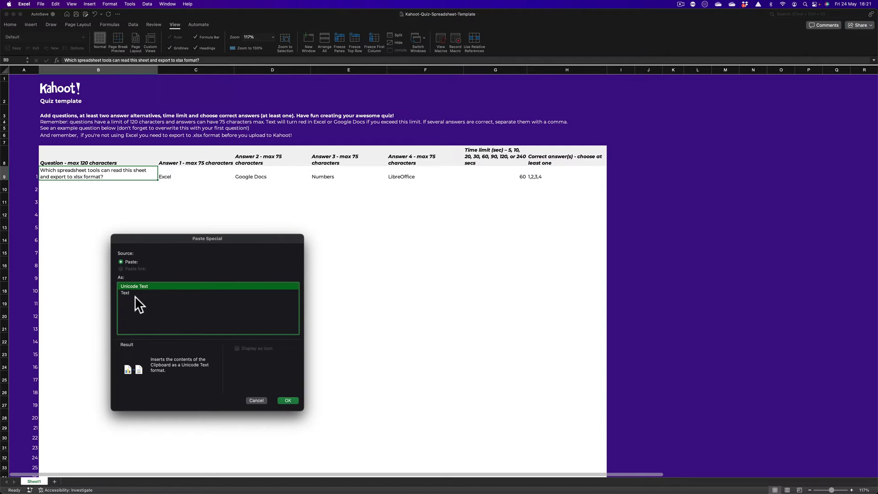
pyautogui.click(131, 291)
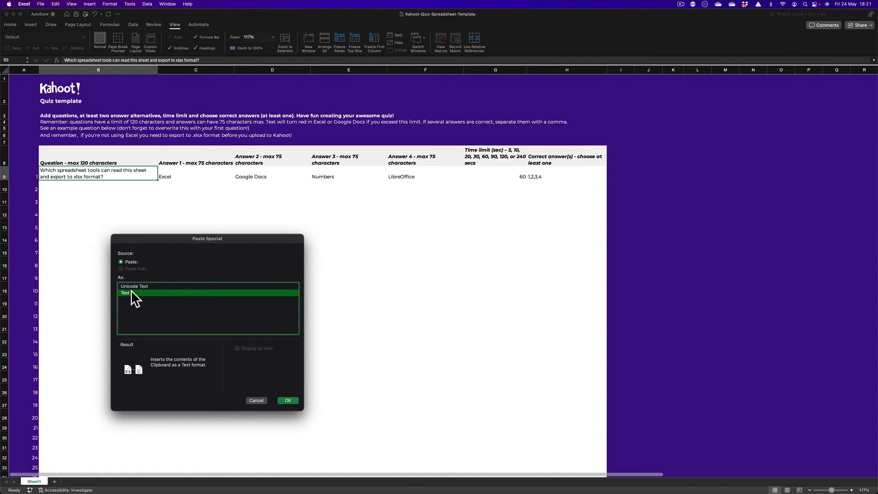
pyautogui.click(287, 401)
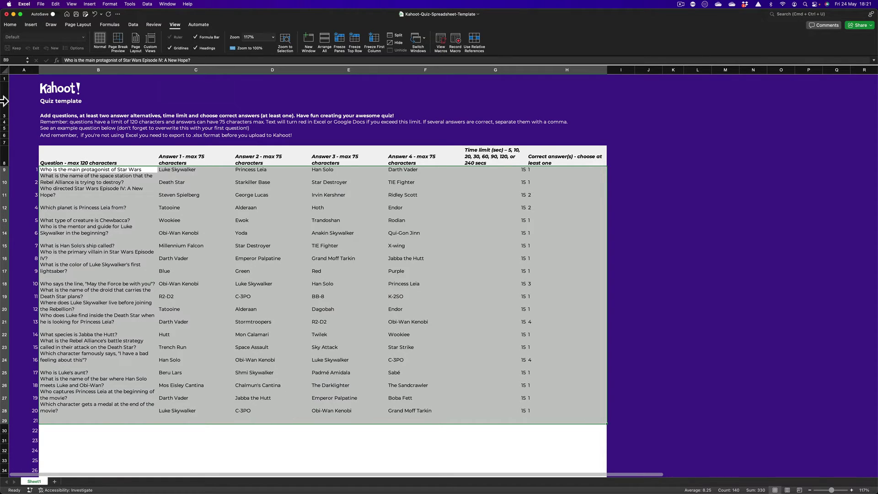
# Save the filled workbook as 'Star wars.xlsx'
pyautogui.click(42, 4)
pyautogui.click(71, 61)
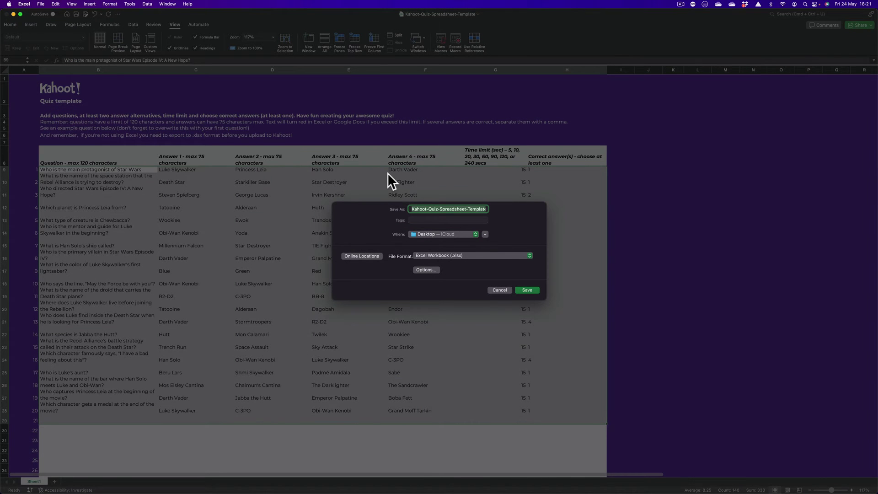
pyautogui.write('Star wa')
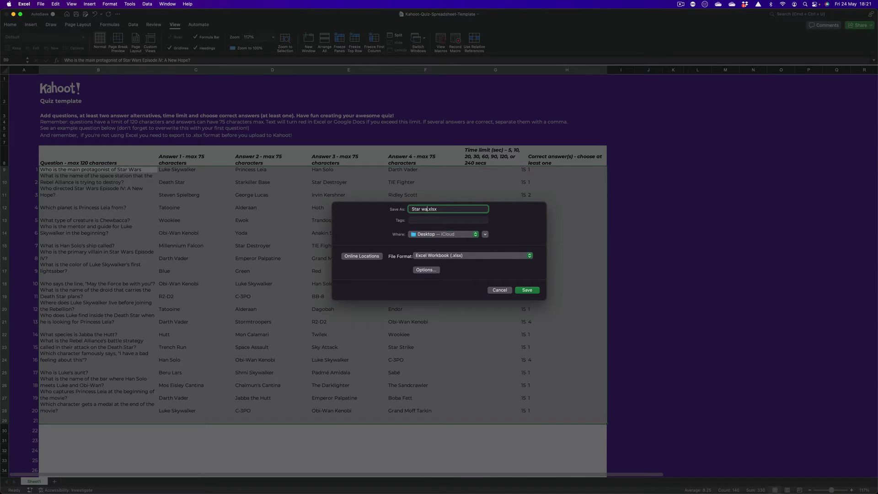
pyautogui.write('rs')
pyautogui.click(527, 290)
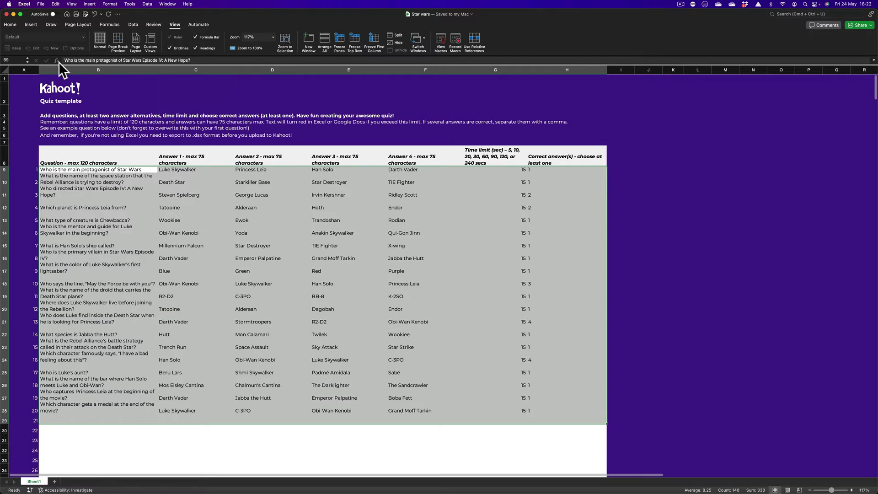
# Start a second Save As and cancel it without saving another copy
pyautogui.click(41, 5)
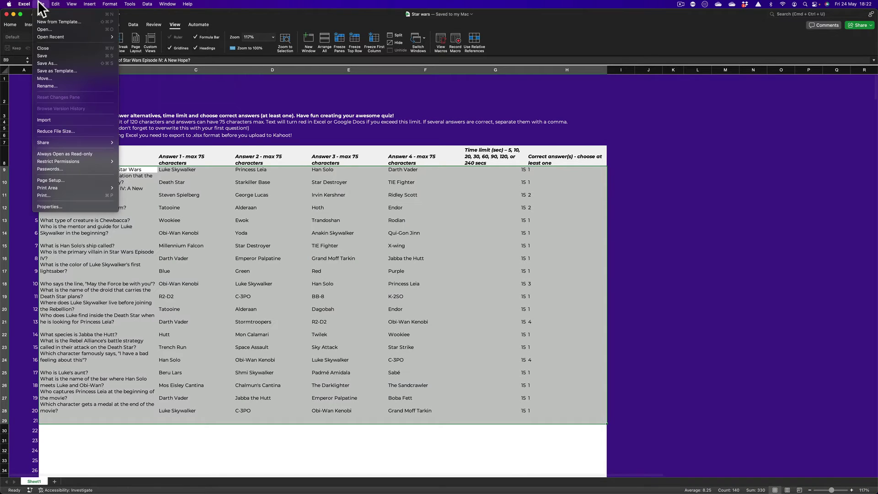
pyautogui.click(61, 62)
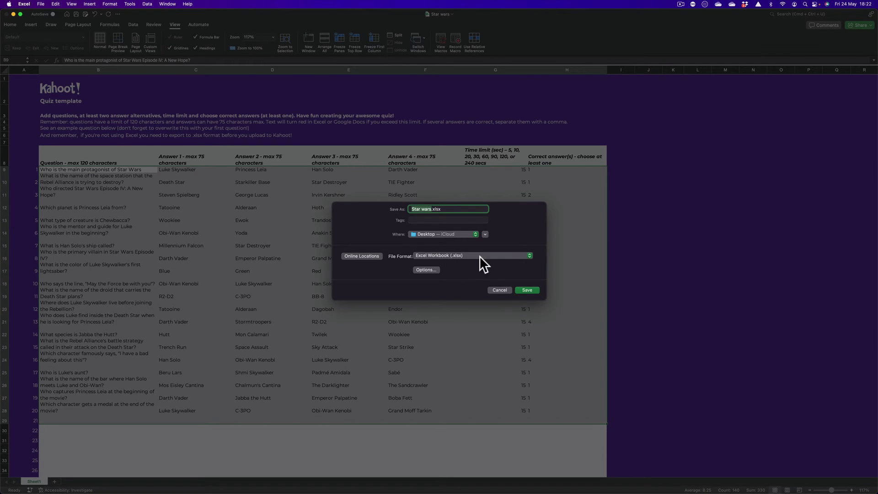
pyautogui.click(506, 291)
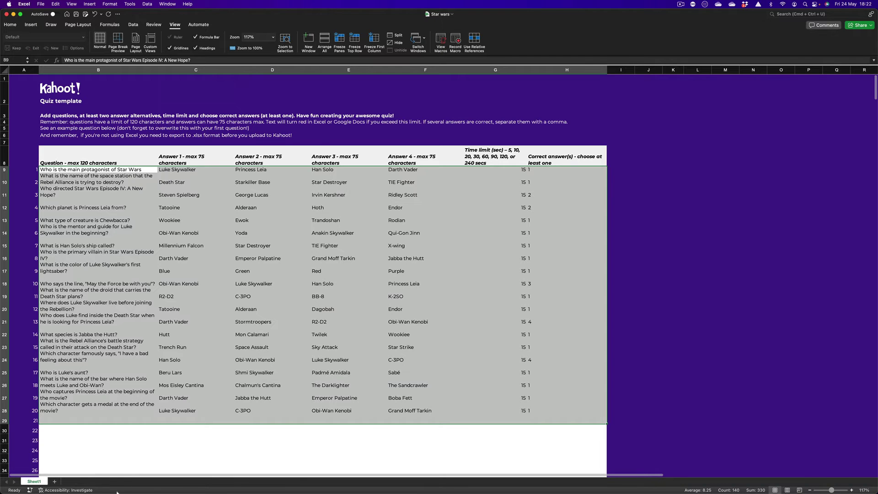
# Start a new kahoot in Kahoot! via Create > Kahoot using the Blank canvas option
pyautogui.click(126, 451)
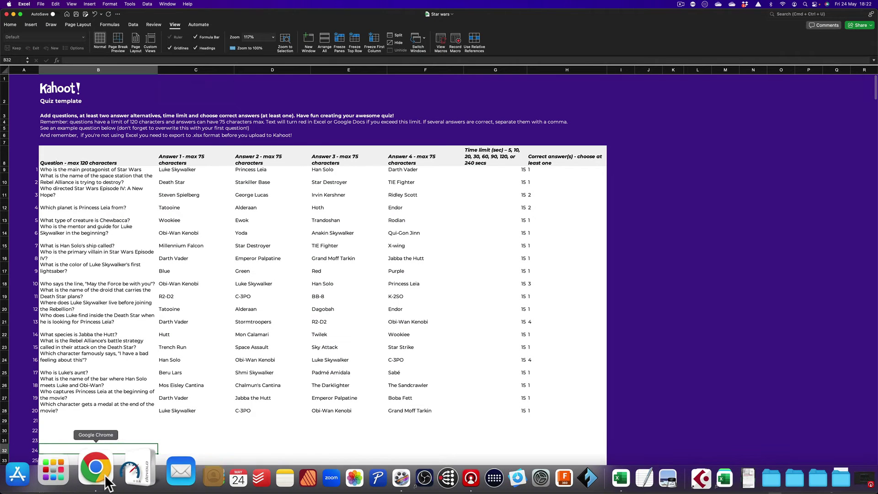
pyautogui.click(106, 481)
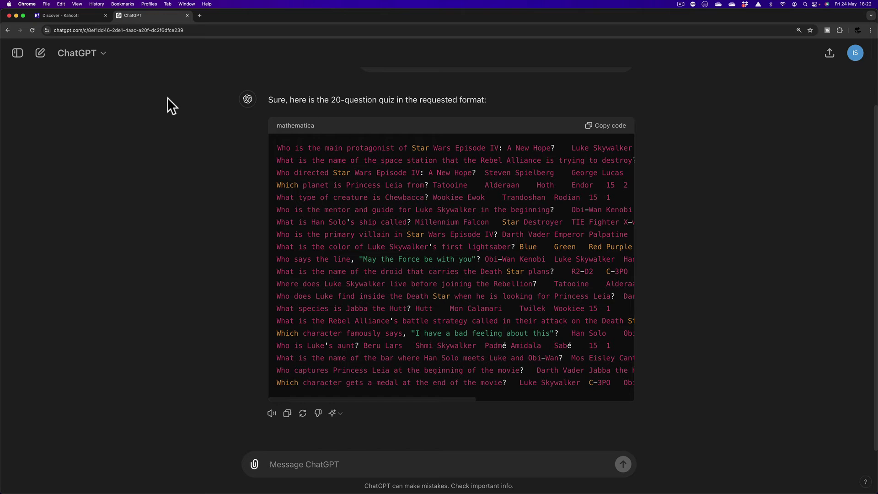
pyautogui.click(79, 15)
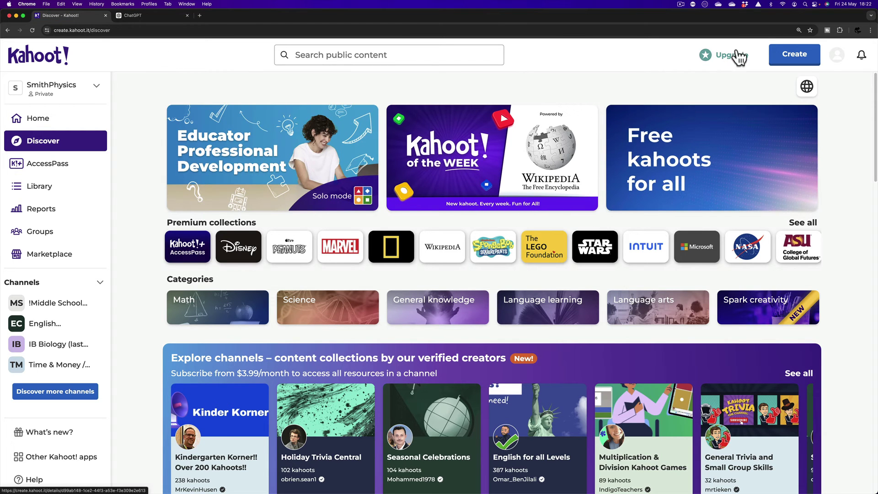
pyautogui.click(804, 58)
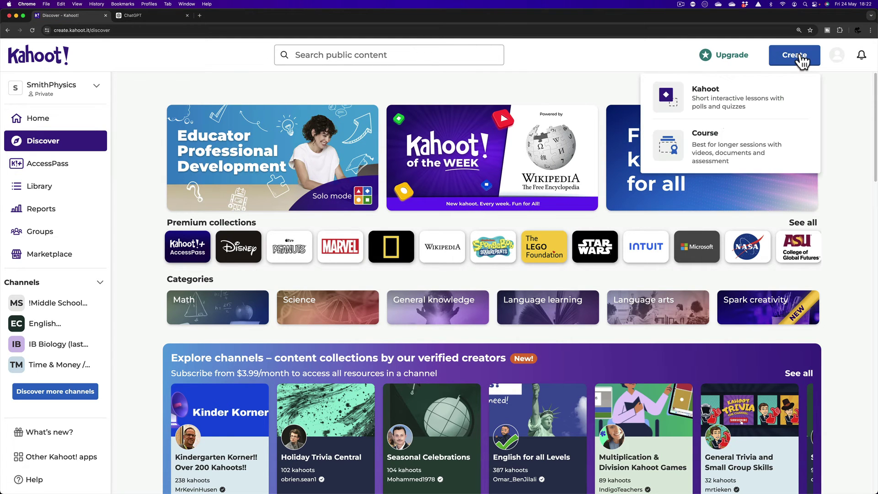
pyautogui.click(711, 111)
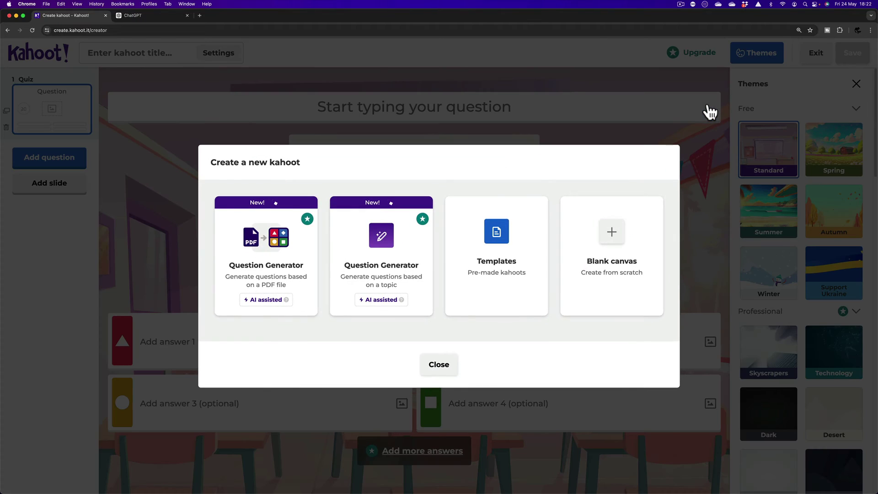
pyautogui.click(614, 232)
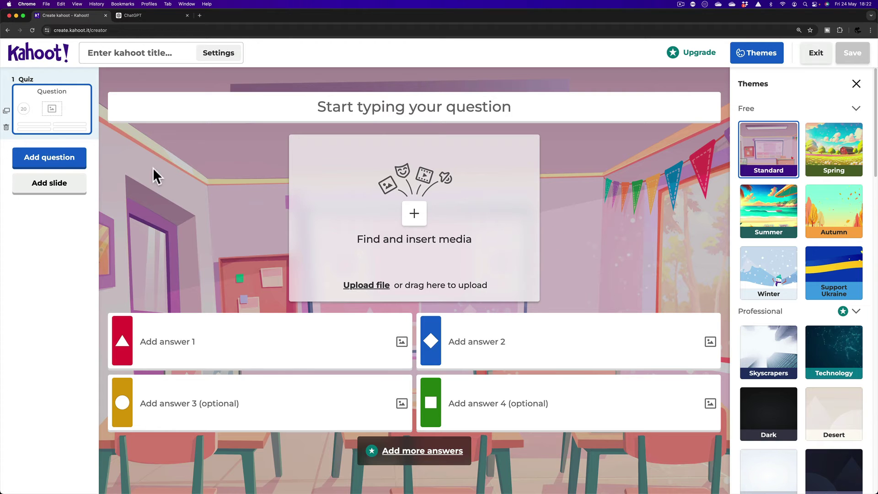
# Import Star wars.xlsx through Import spreadsheet and add its 20 questions to the kahoot
pyautogui.click(51, 161)
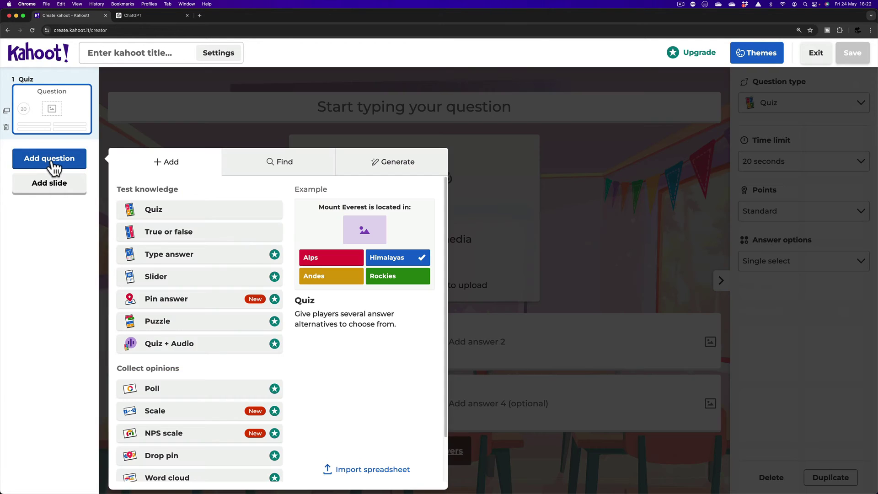
pyautogui.click(374, 470)
pyautogui.click(446, 287)
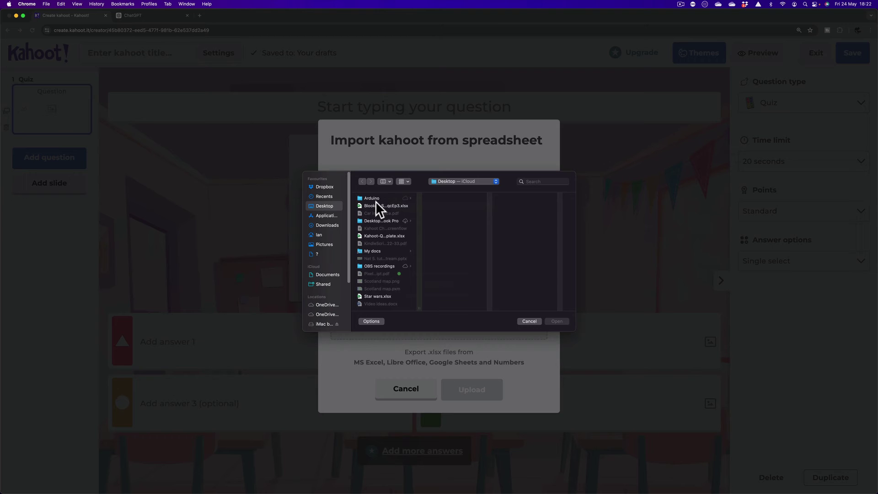
pyautogui.click(375, 296)
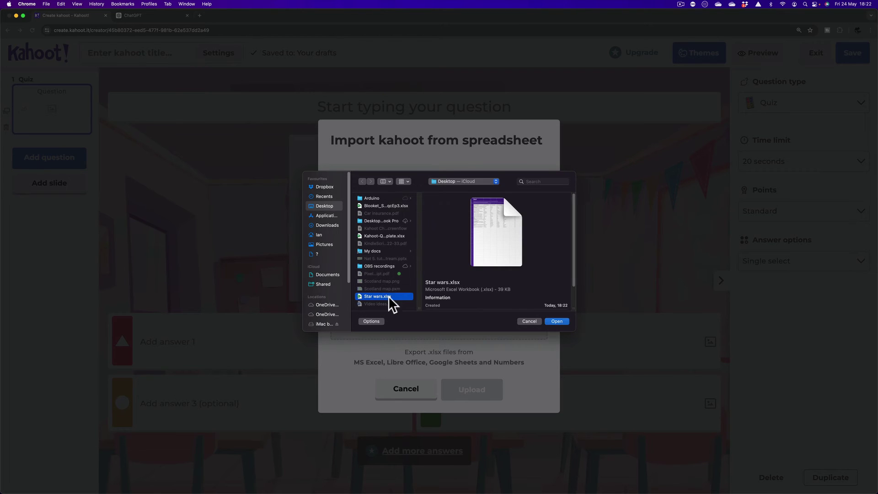
pyautogui.click(556, 320)
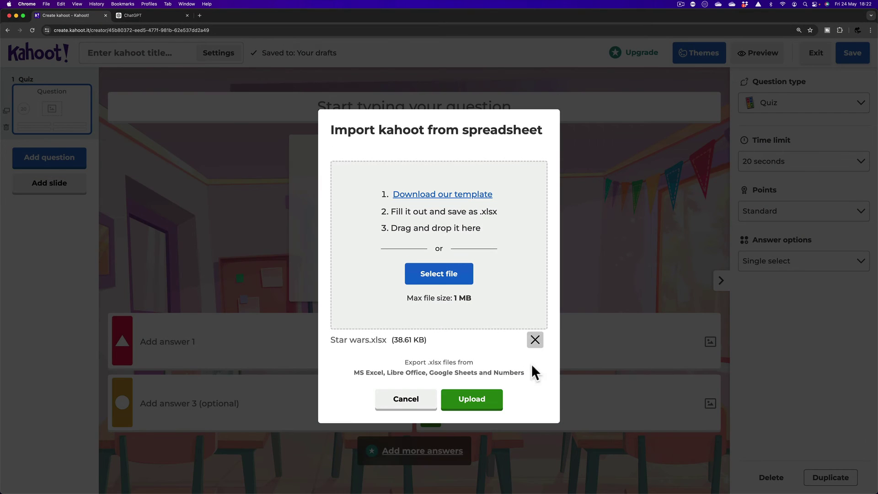
pyautogui.click(478, 399)
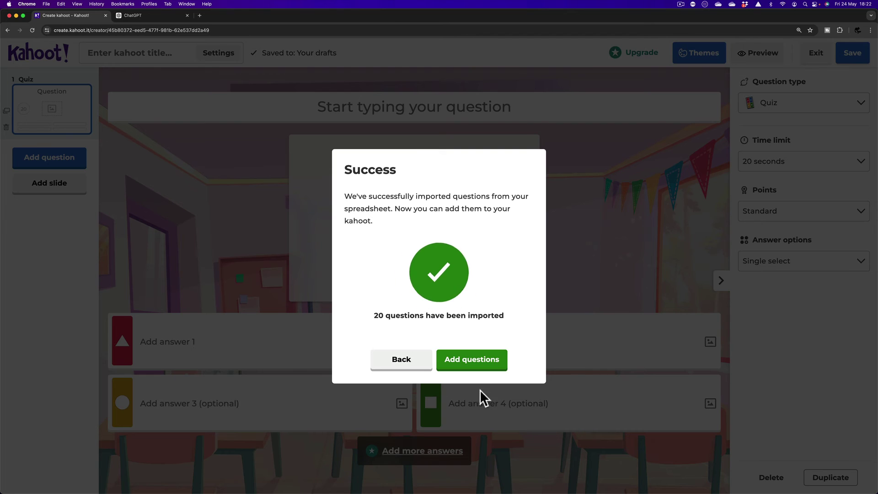
pyautogui.click(471, 364)
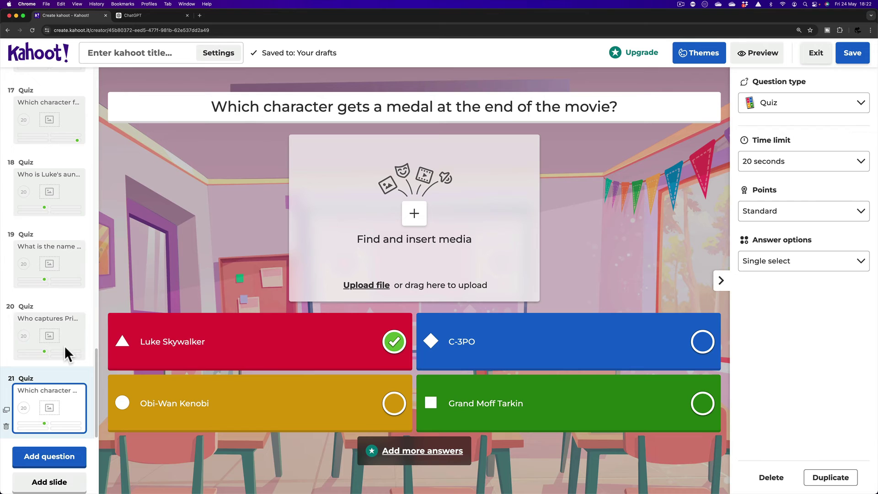
pyautogui.scroll(10, 51, 283)
pyautogui.scroll(10, 51, 280)
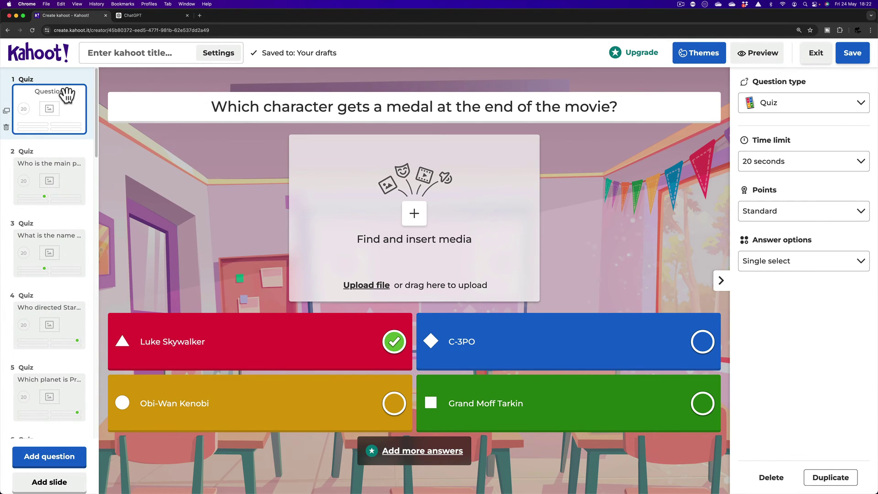
# Delete the empty first question so the Luke Skywalker protagonist question leads the quiz
pyautogui.click(74, 95)
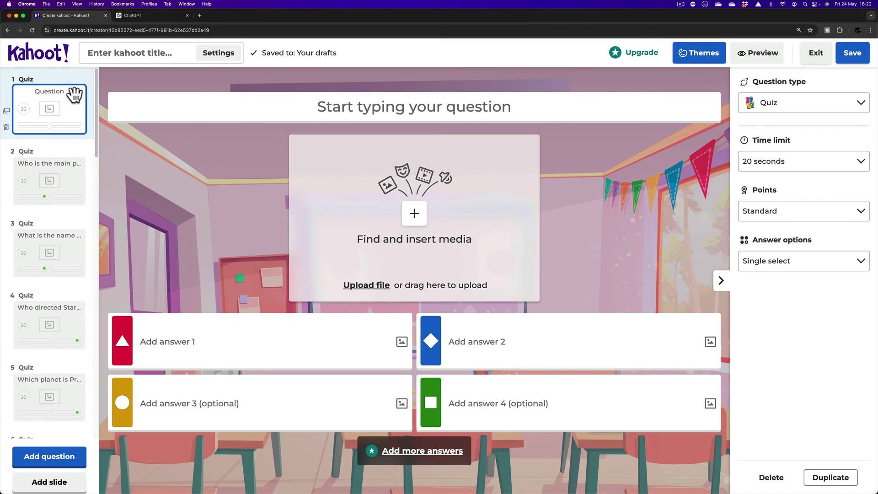
pyautogui.click(6, 128)
pyautogui.click(470, 309)
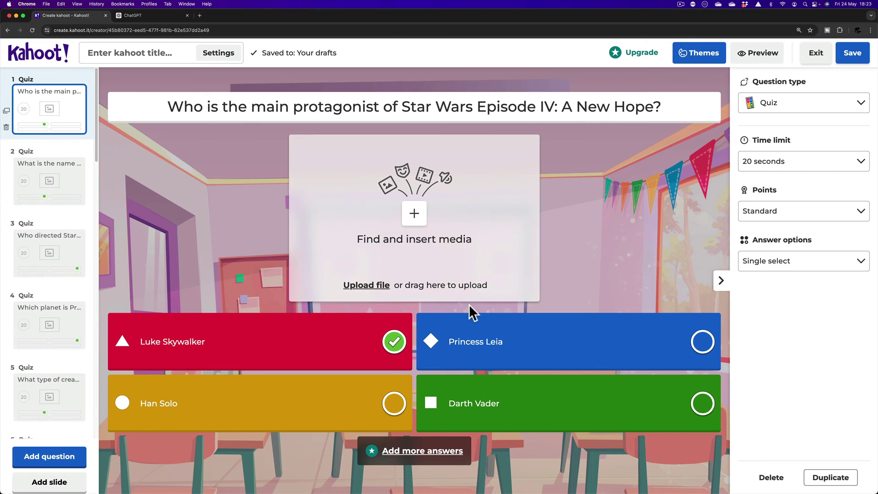
pyautogui.scroll(-20, 55, 247)
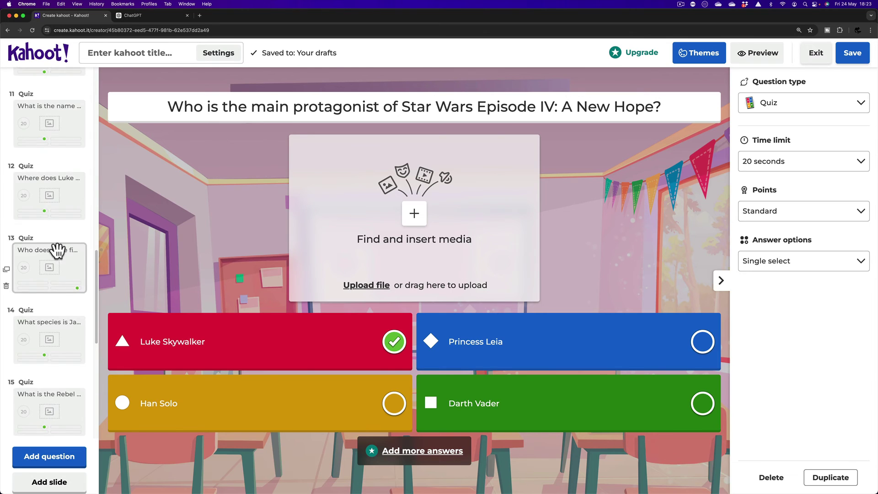
pyautogui.scroll(20, 57, 250)
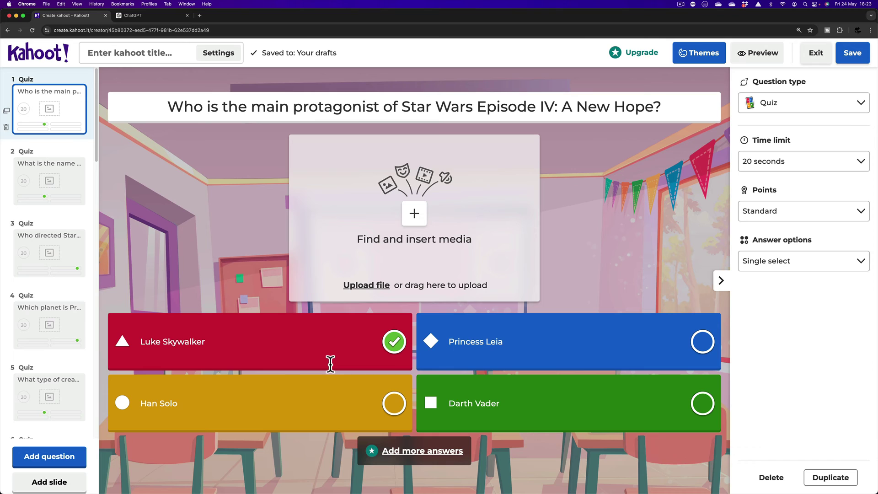
# Show question 2, about the Rebel Alliance's target space station, in the editor
pyautogui.click(78, 180)
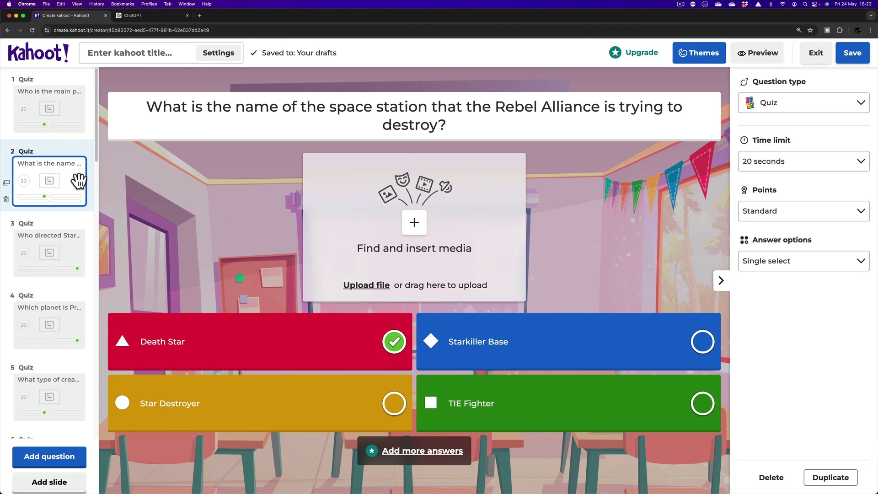